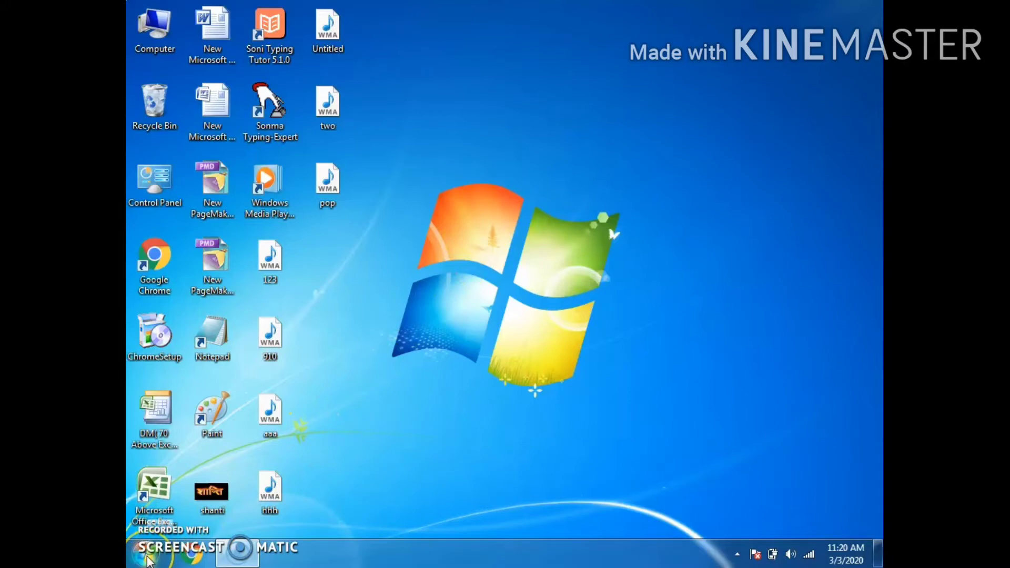
Launch Microsoft Office Word 2007 from Start > All Programs > Microsoft Office.
click(149, 561)
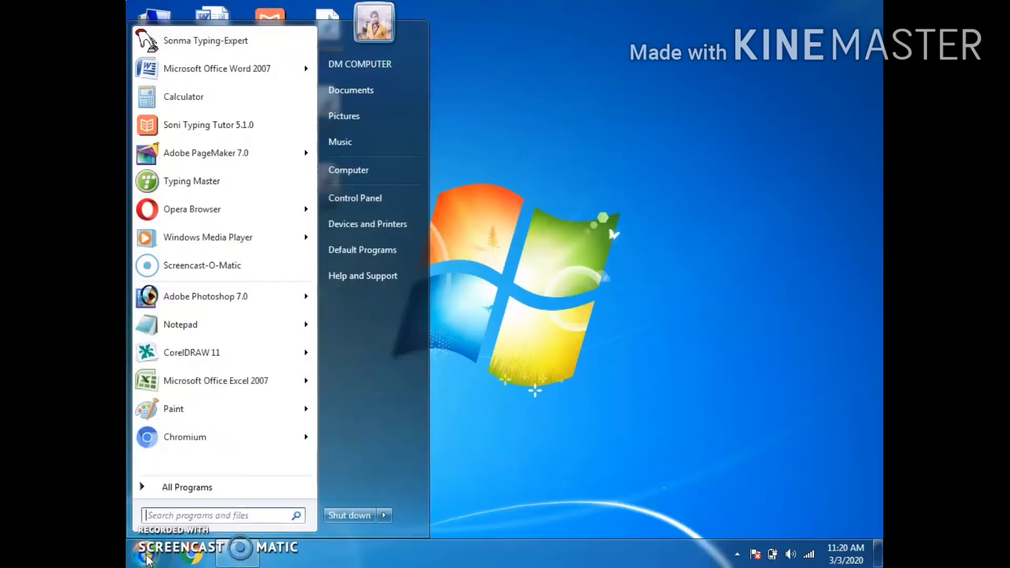
click(187, 487)
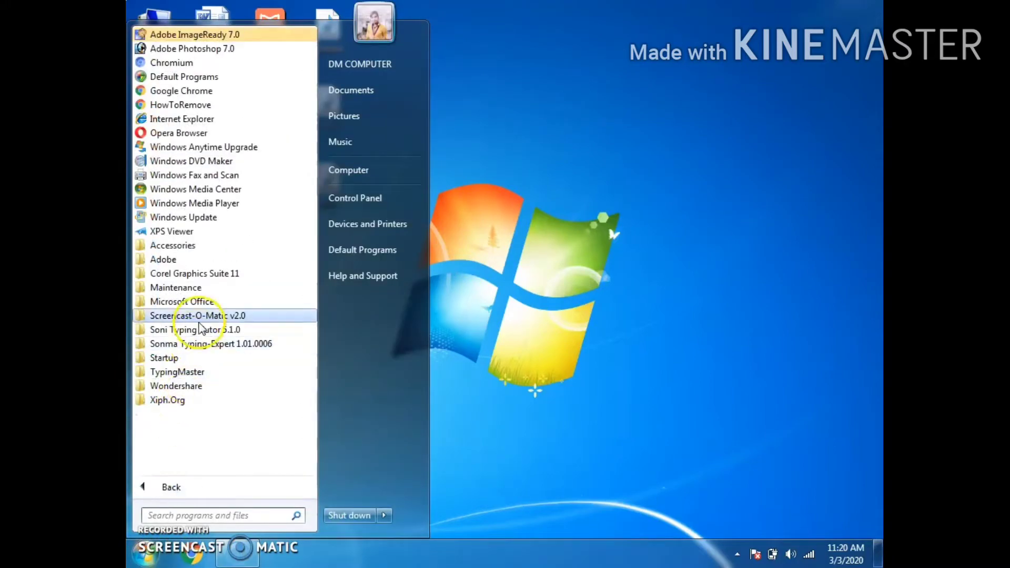
click(198, 301)
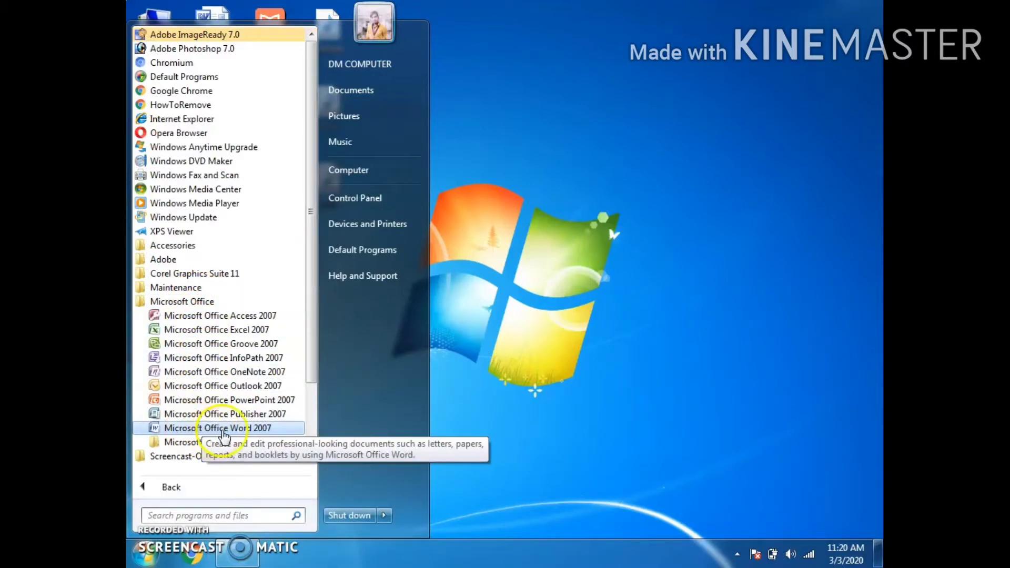
click(225, 429)
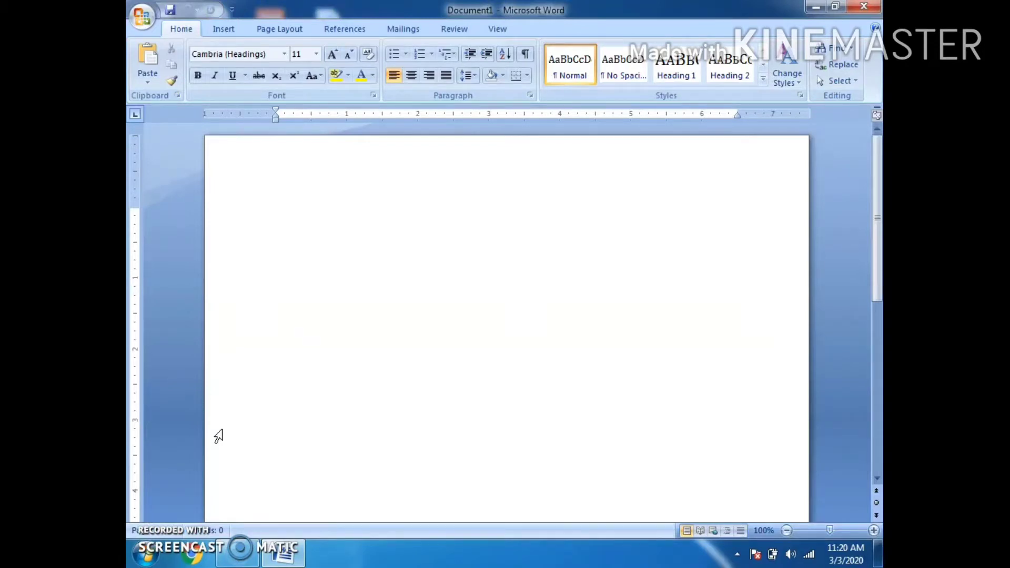
Open the New Document dialog from the Office Button's New command and move it slightly up-left.
click(150, 20)
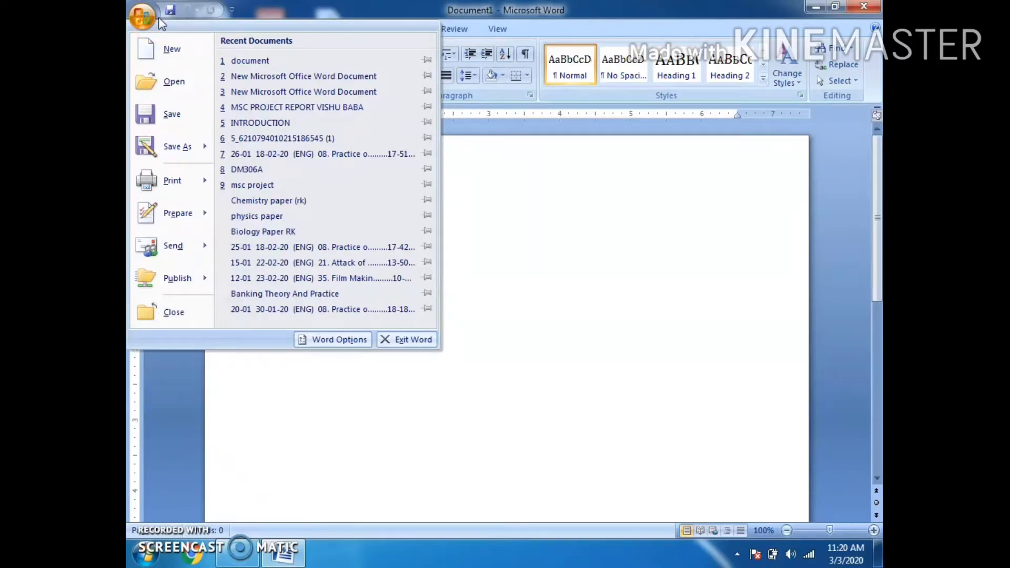
click(181, 52)
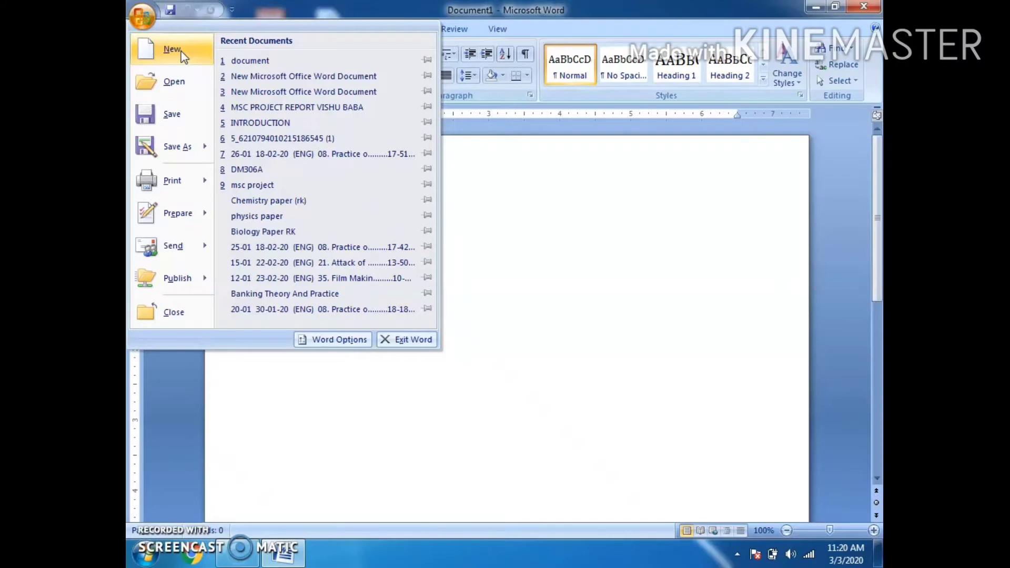
click(182, 52)
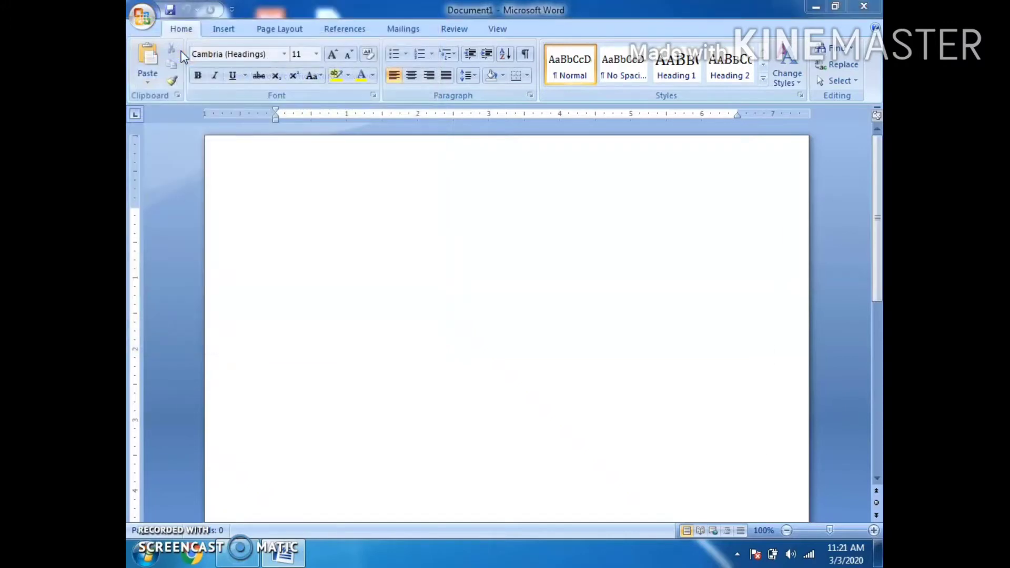
drag(431, 41, 420, 22)
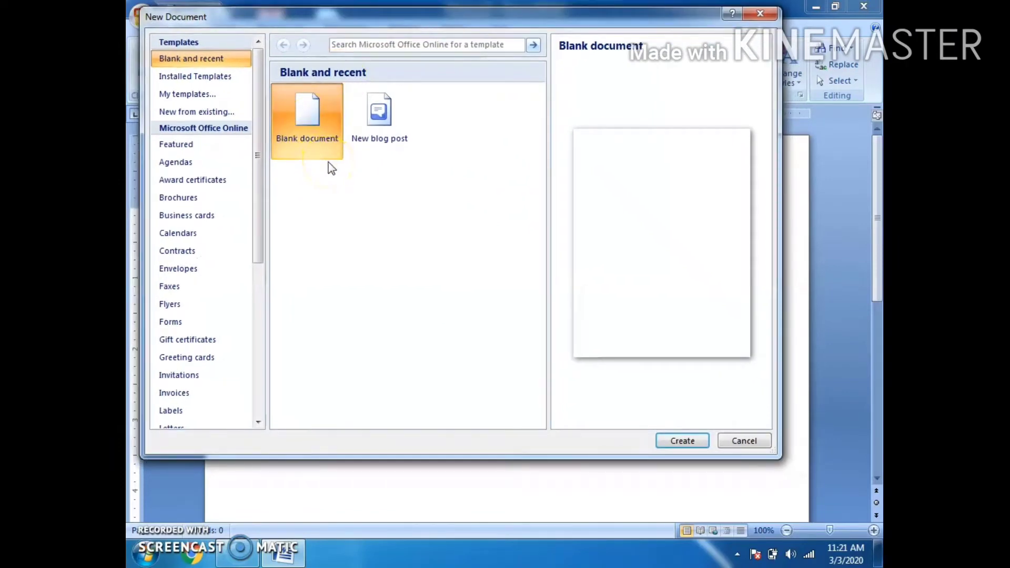
Create a new document from the Blank document template in the New Document dialog.
click(318, 137)
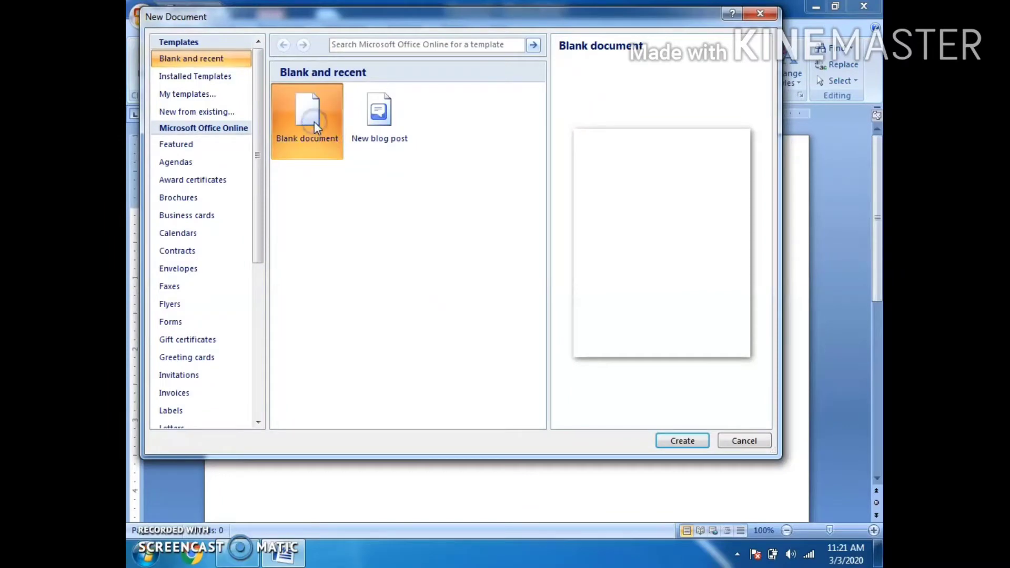
click(683, 442)
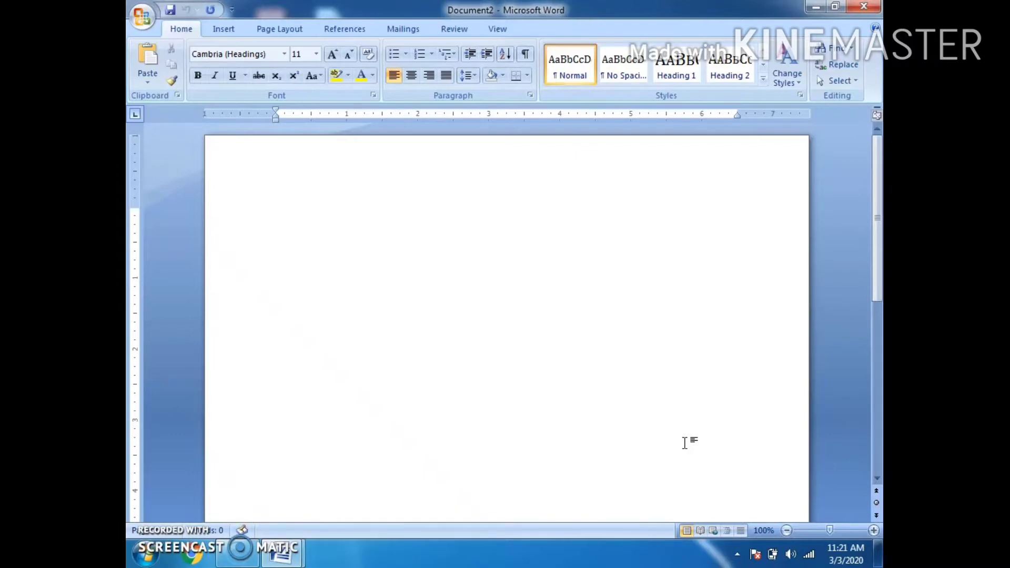
Open the Office Button menu over the blank Document2 to show Recent Documents.
click(684, 443)
click(142, 15)
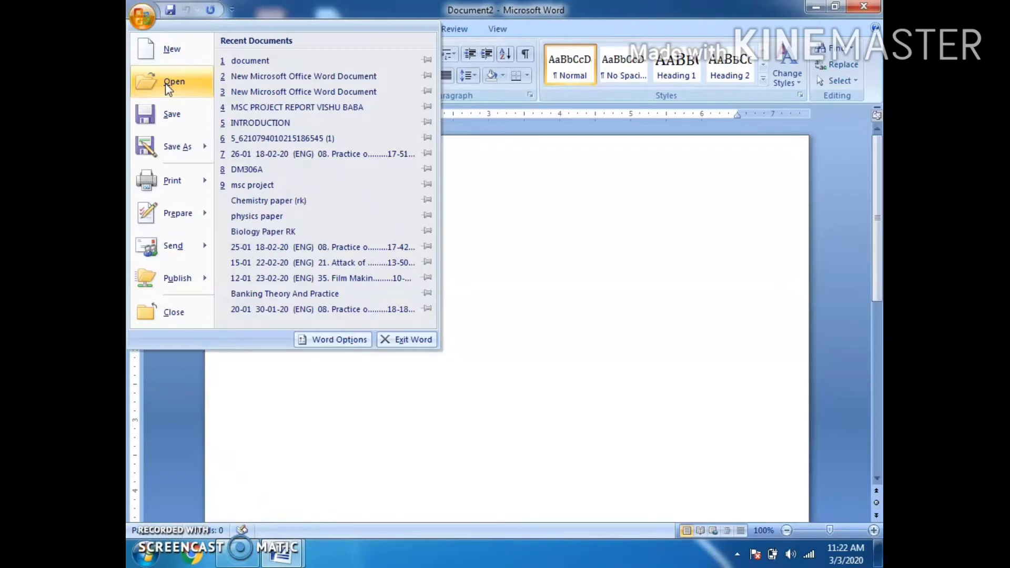
Open My Document from the Documents library via the Open dialog, then close its window.
click(169, 83)
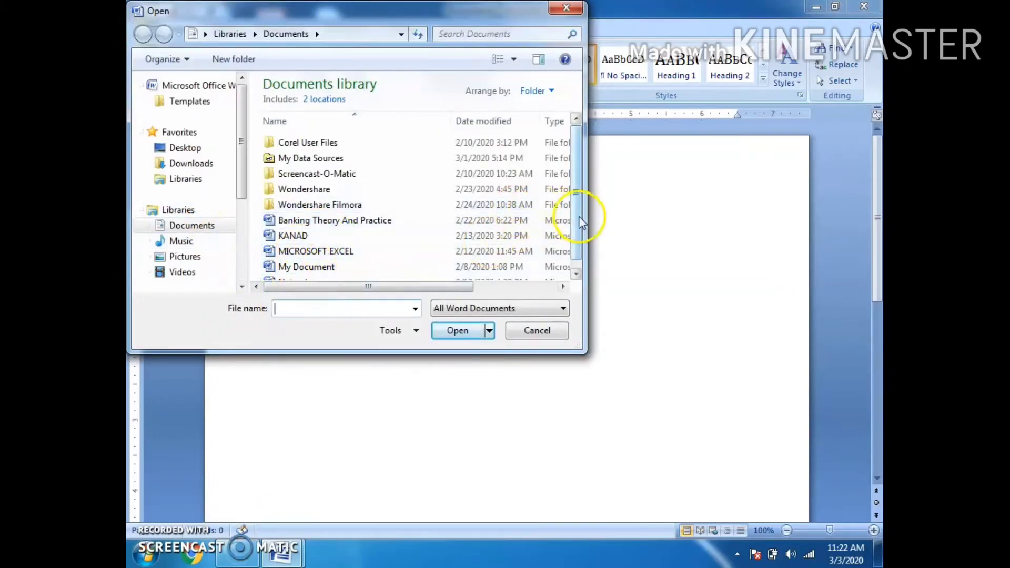
drag(578, 216, 578, 227)
click(317, 258)
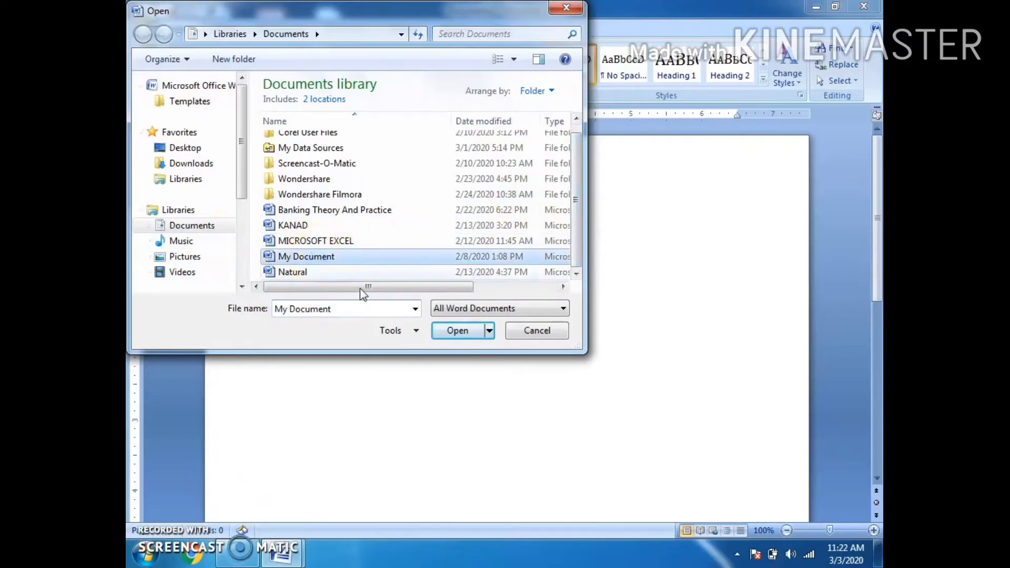
click(456, 330)
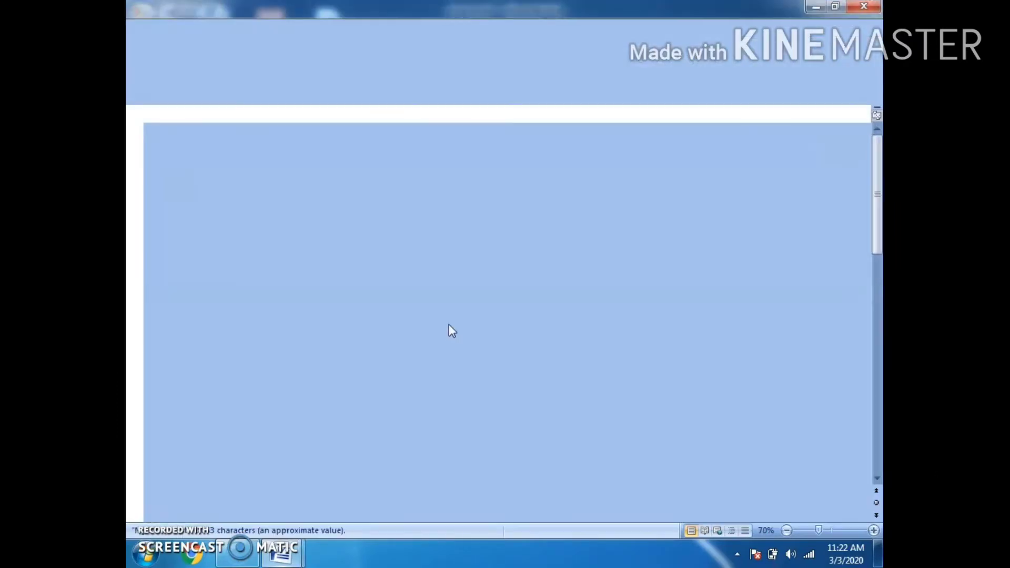
scroll(458, 314, down, 2)
scroll(458, 314, up, 3)
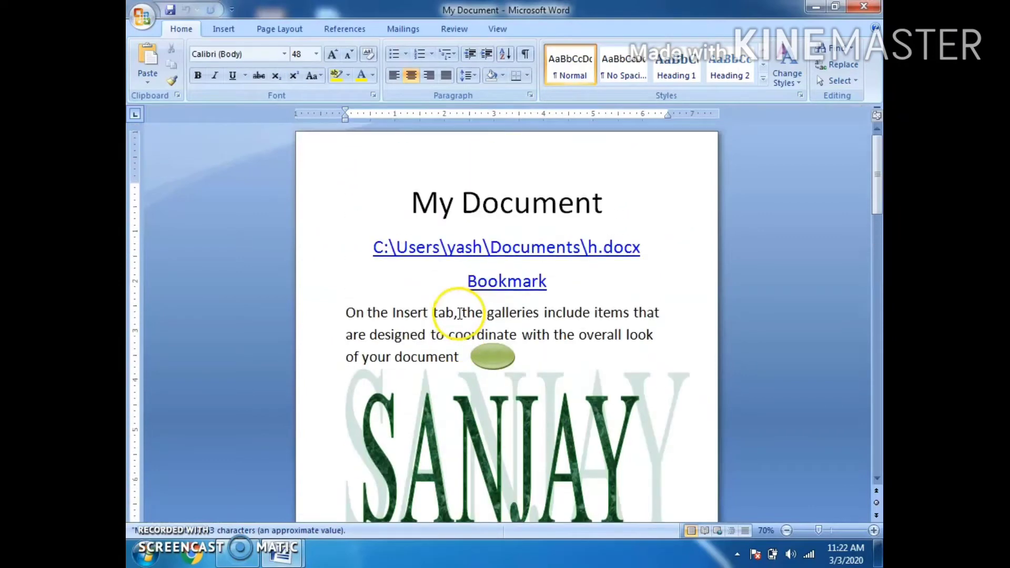
click(857, 8)
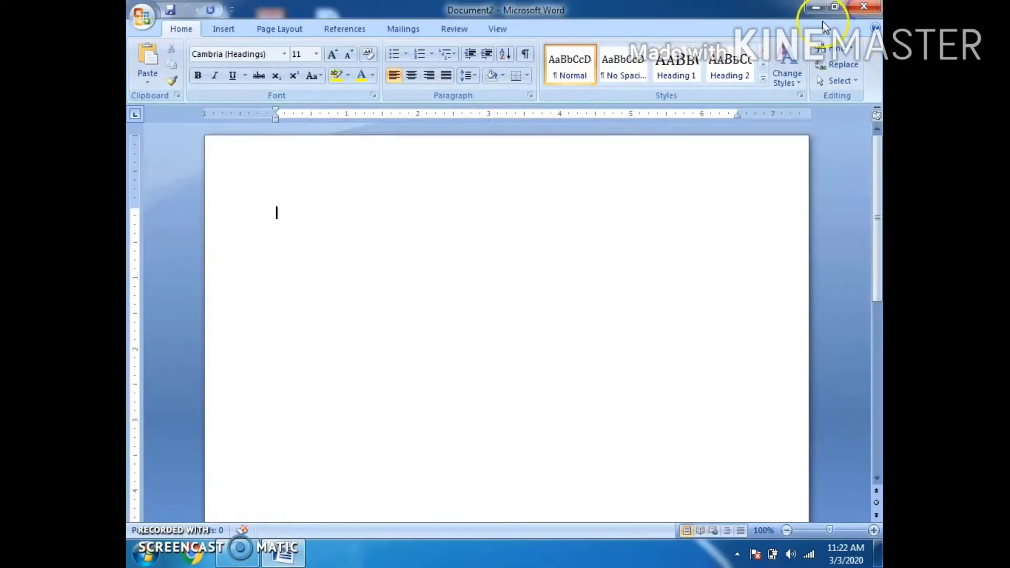
Quit Word, relaunch Word 2007 from the Start menu, and open the Office Button menu.
click(858, 8)
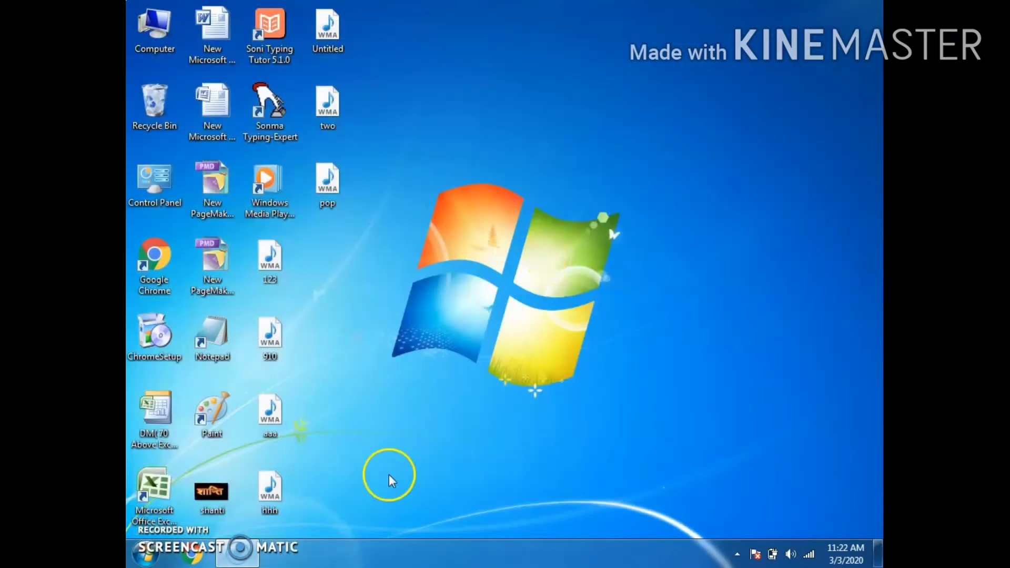
click(145, 555)
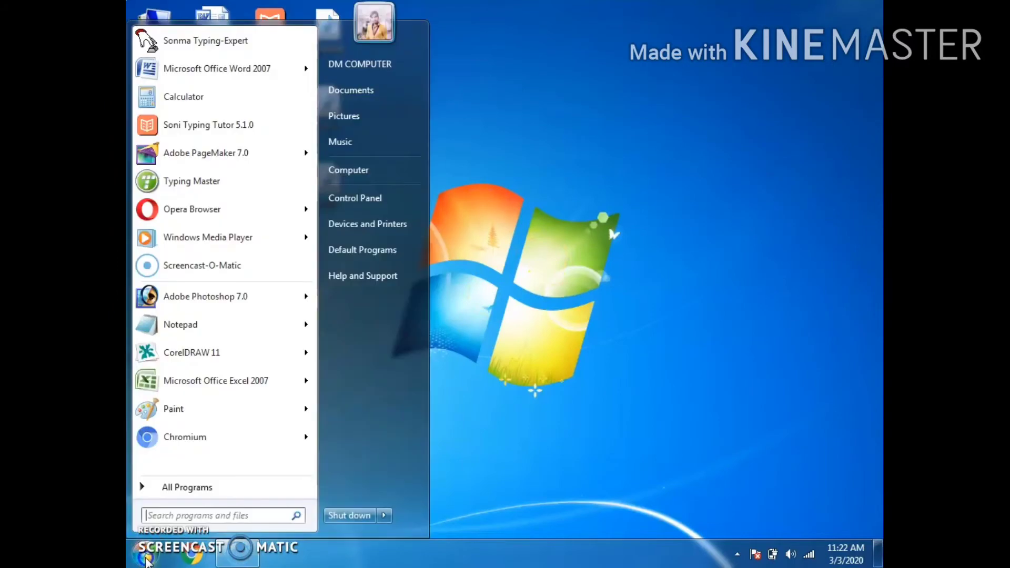
click(173, 67)
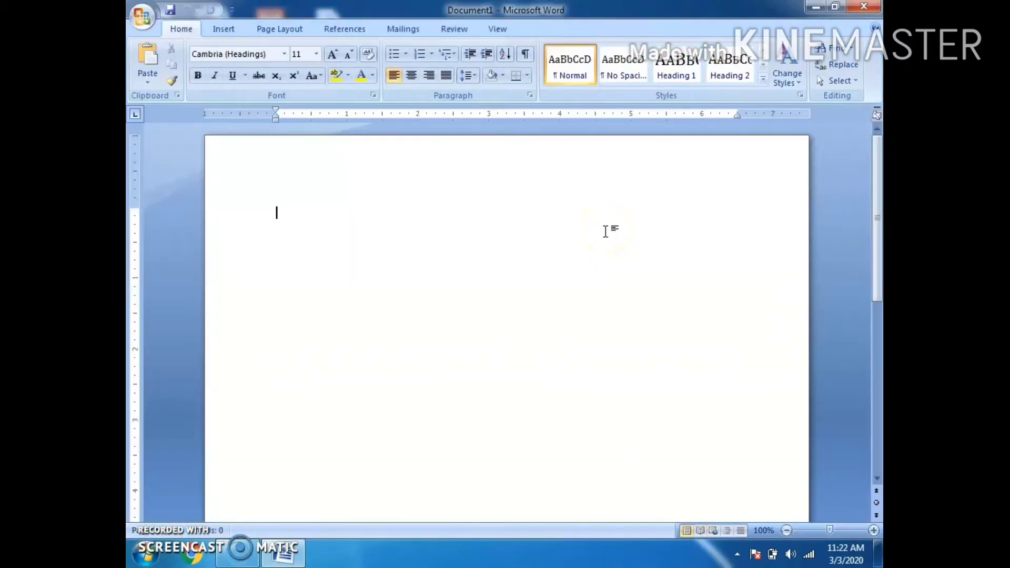
click(512, 206)
click(147, 25)
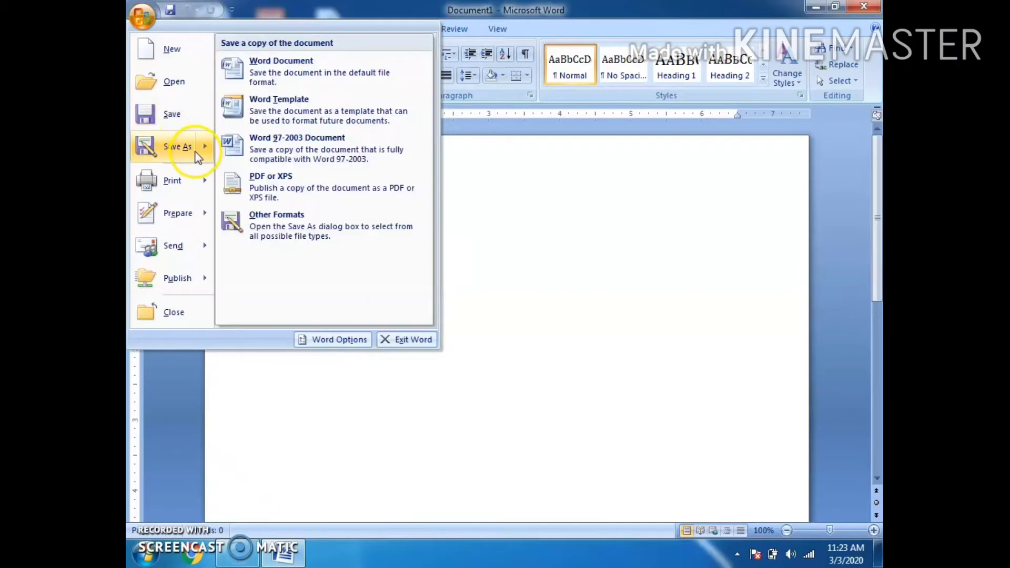
Show the Save As copy formats, then the Print, Quick Print and Print Preview choices.
click(181, 150)
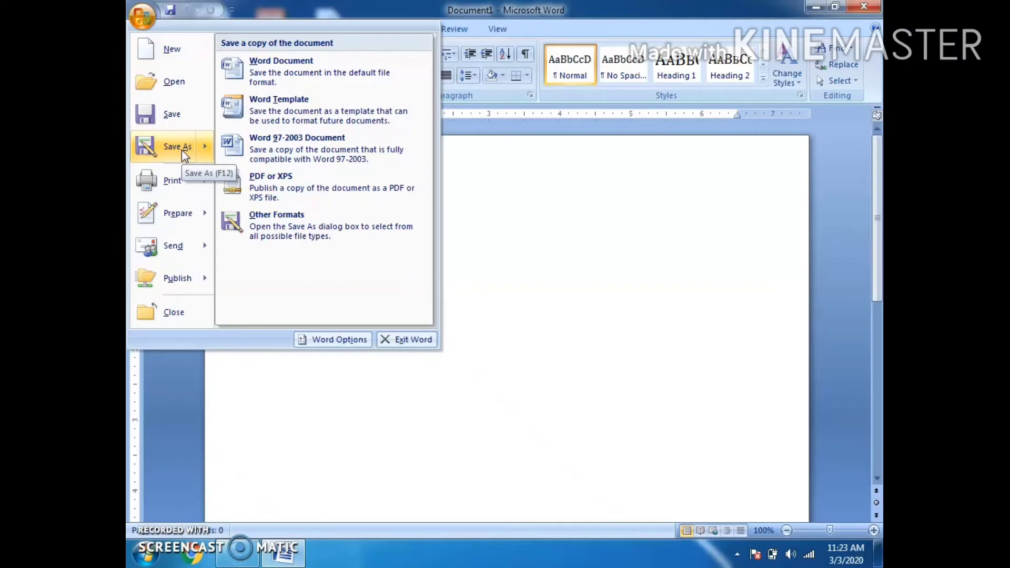
click(185, 181)
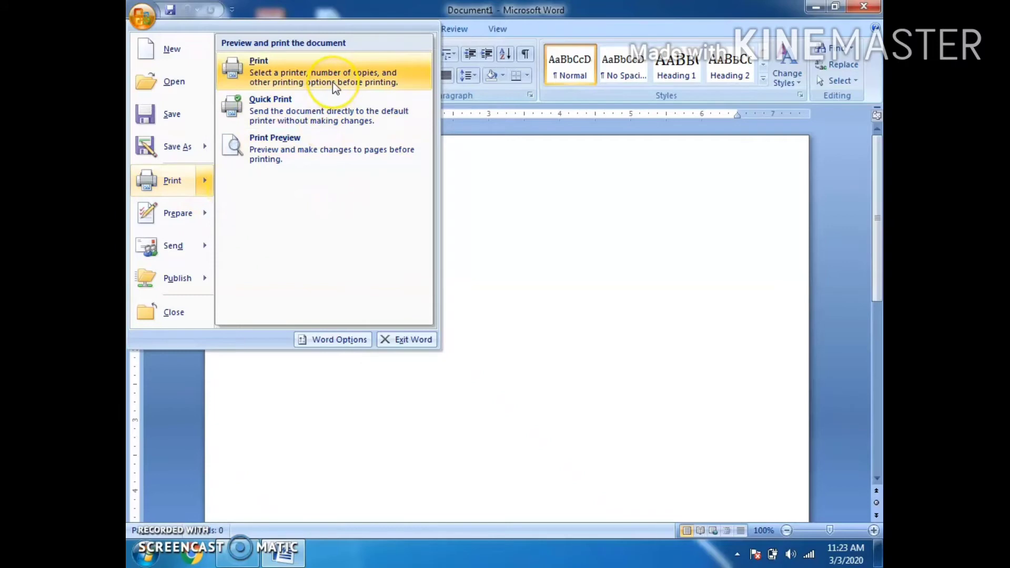
Open Print Preview for the blank Document1, then close it to resume editing.
click(282, 140)
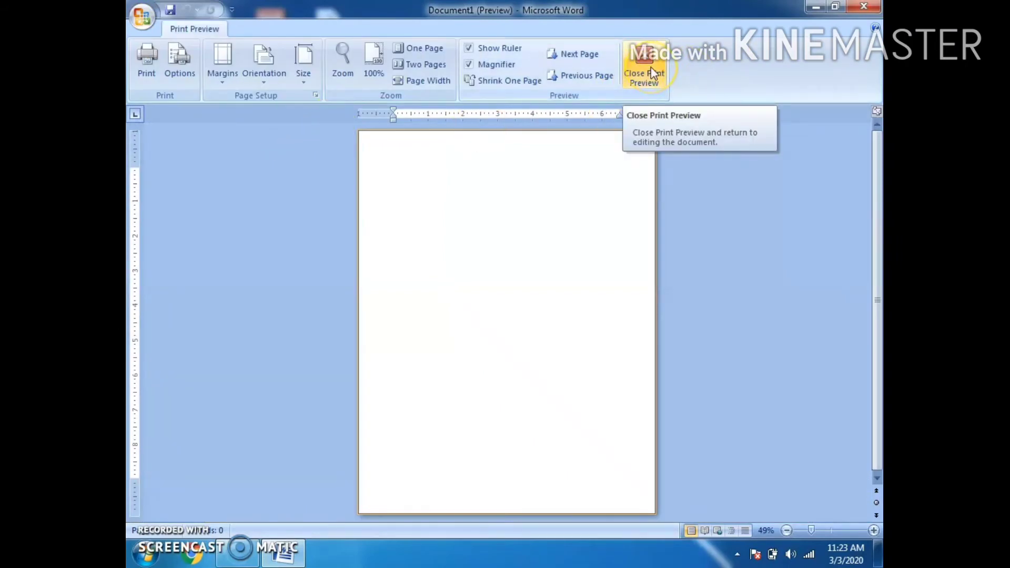
click(652, 68)
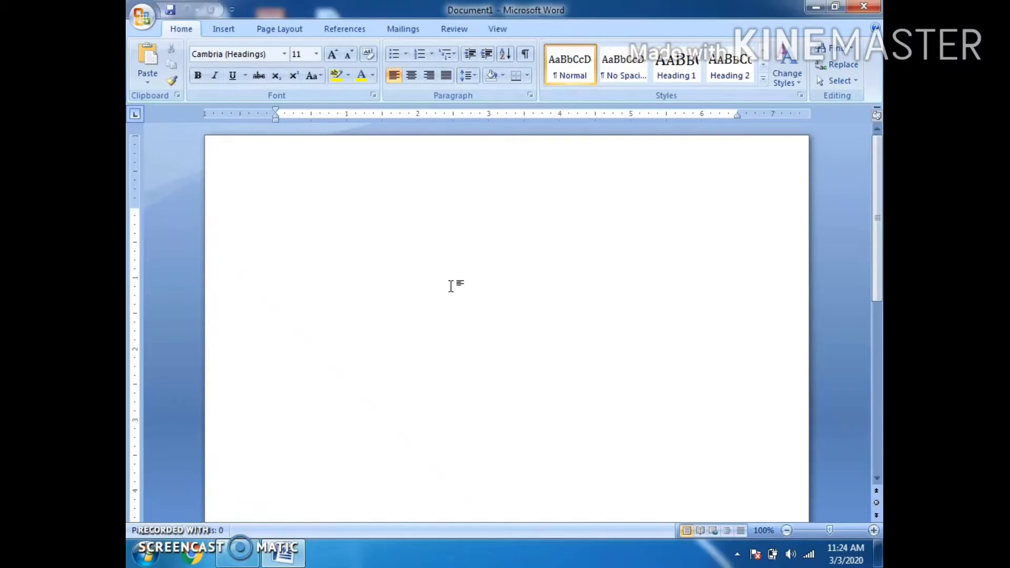
Open the Office Button menu again, with My Document heading Recent Documents.
click(142, 17)
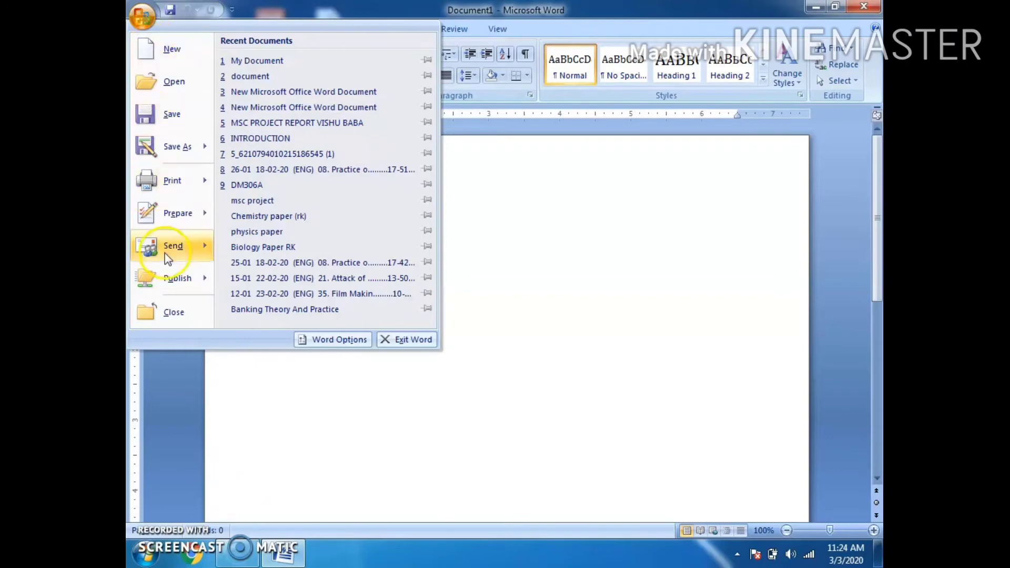
Choose Prepare > Properties to show Document1's Author, Title, Keywords and Comments fields.
click(194, 213)
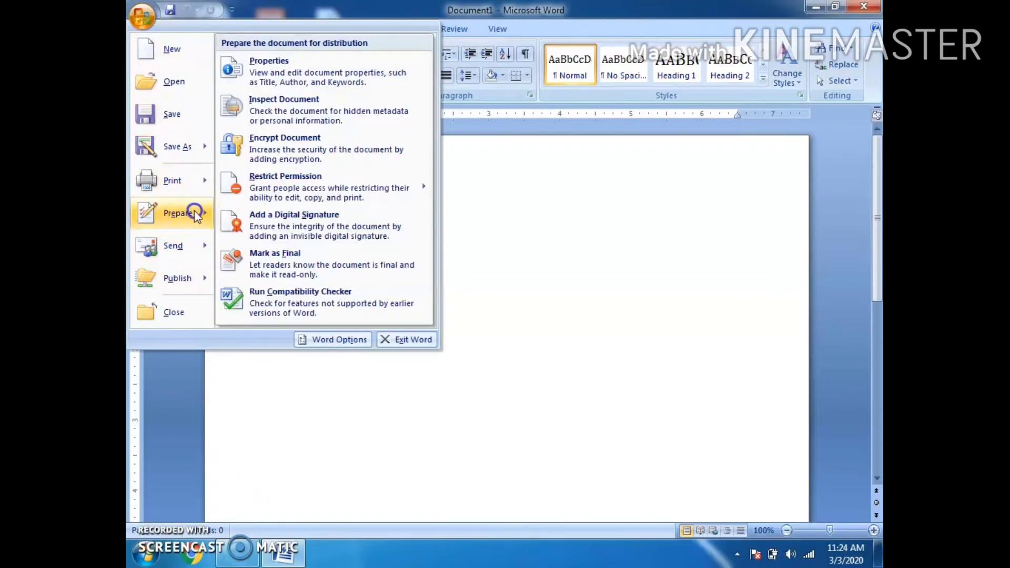
click(280, 77)
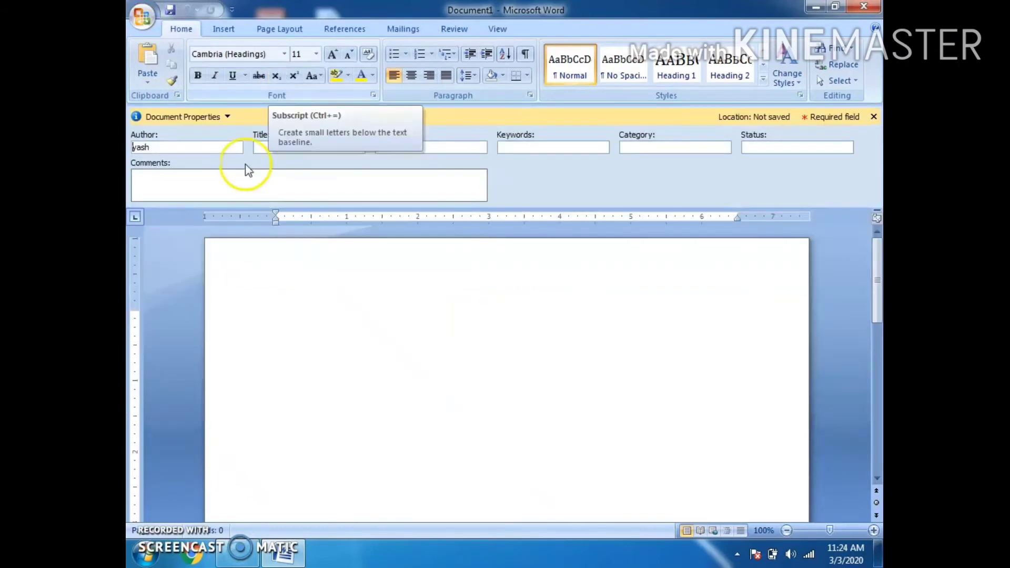
Place the cursor in the Subject field of the Document Properties panel.
click(436, 149)
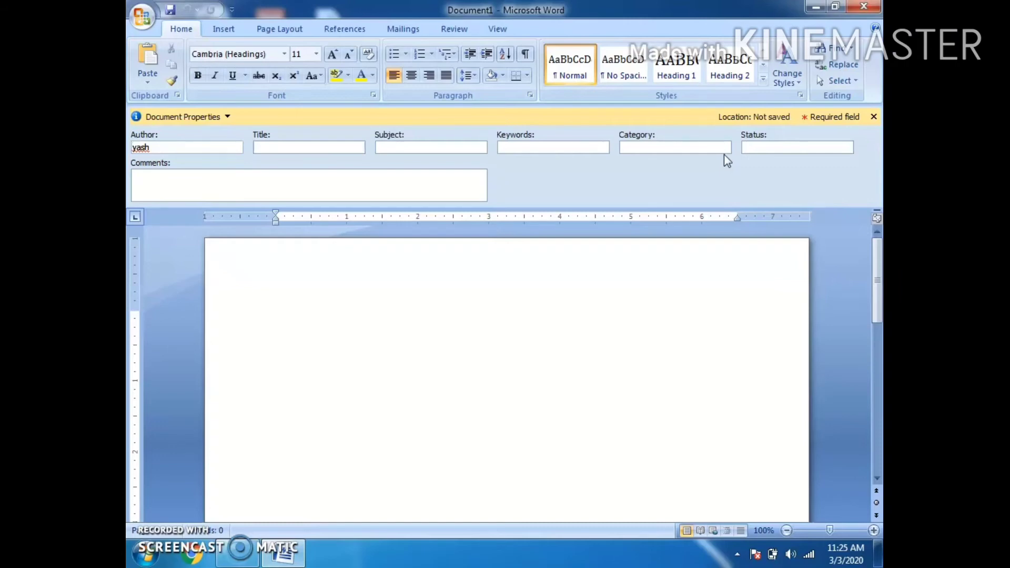
Close the Document Properties panel, then view the Office menu's Send and Publish options.
click(874, 116)
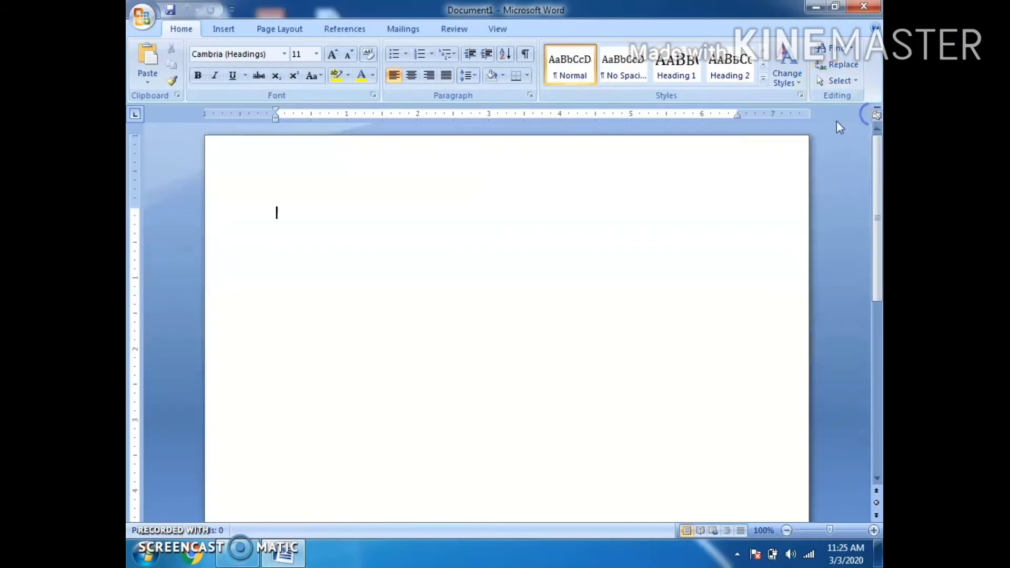
click(133, 29)
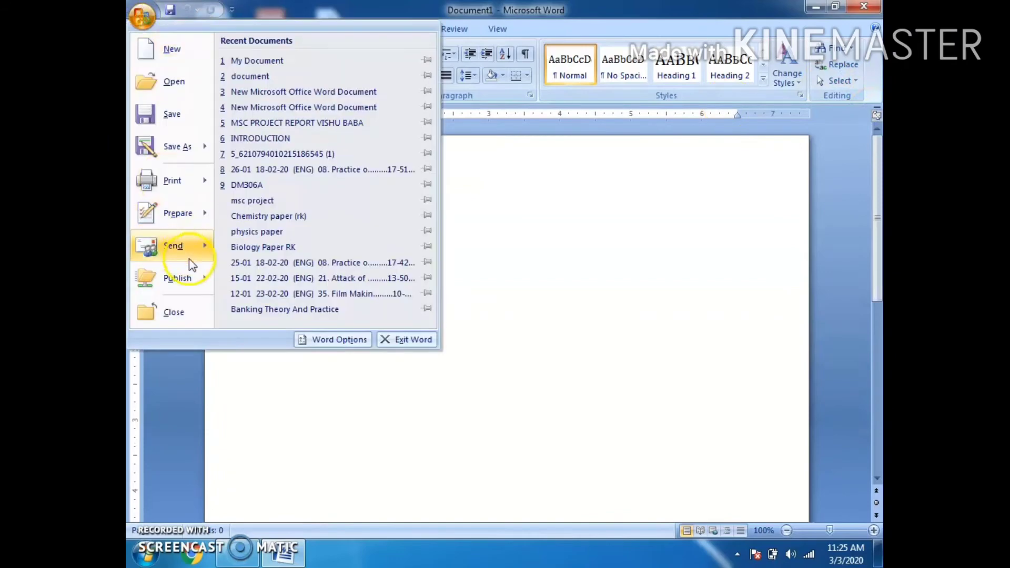
click(190, 262)
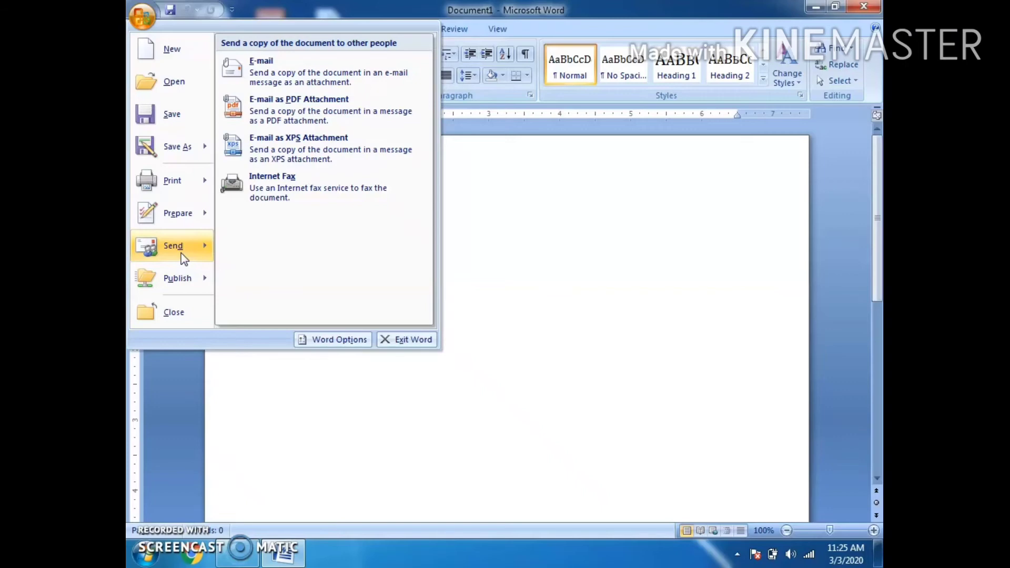
click(193, 285)
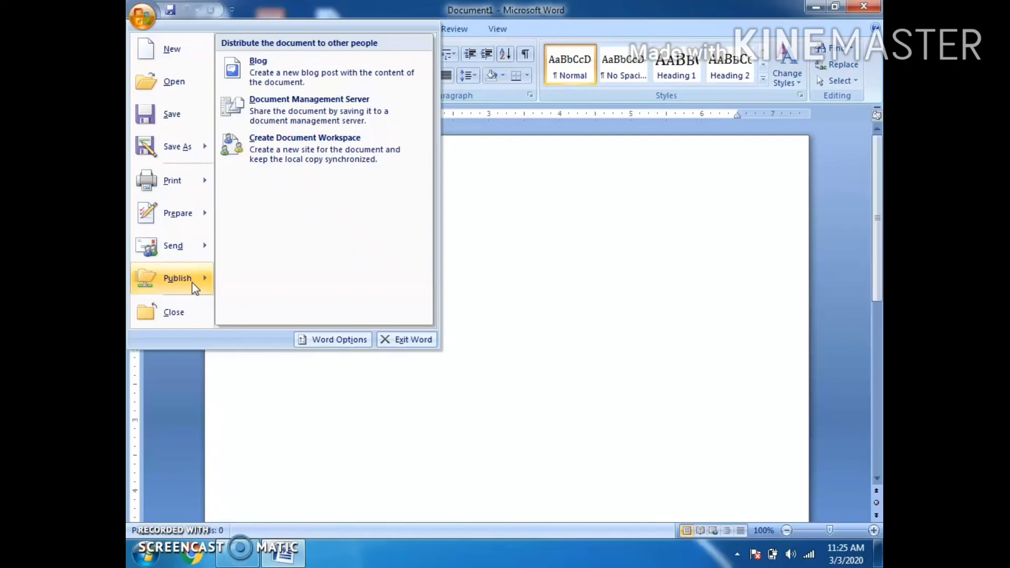
Close Document1 from the Office Button menu, keeping Word open.
click(187, 312)
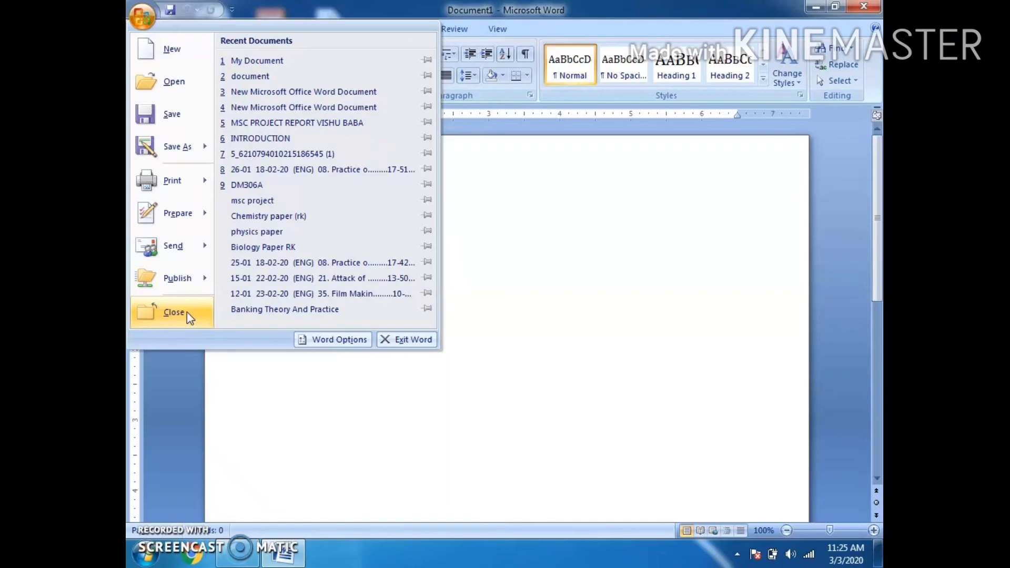
click(187, 311)
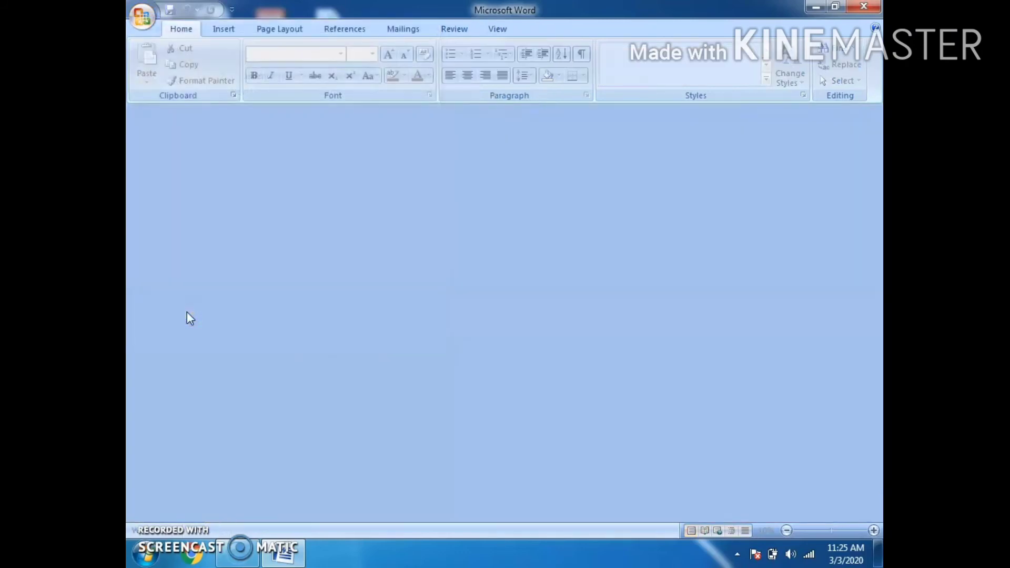
Create a new Blank document (Document2) through the Office menu's New dialog.
click(142, 16)
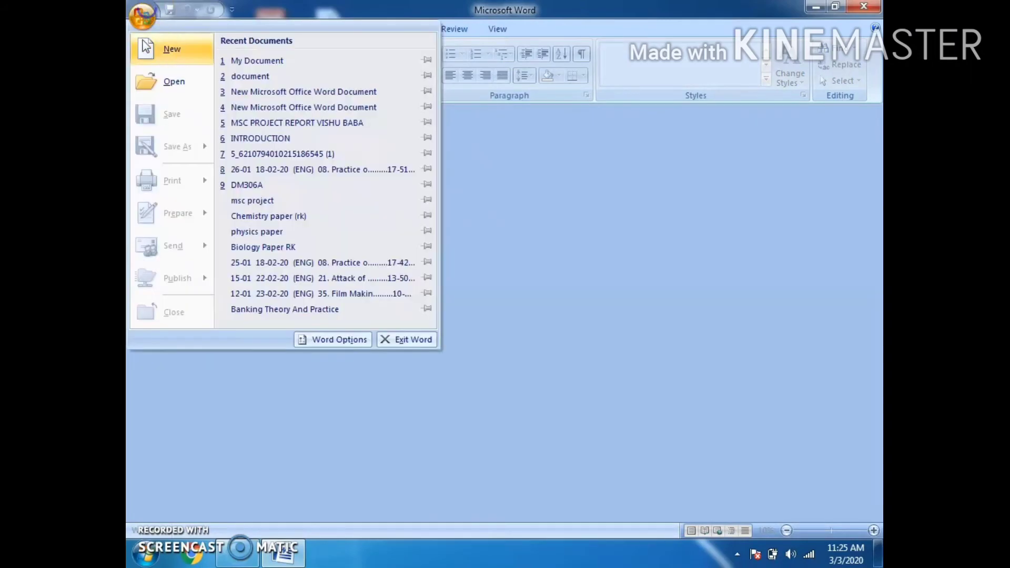
click(176, 61)
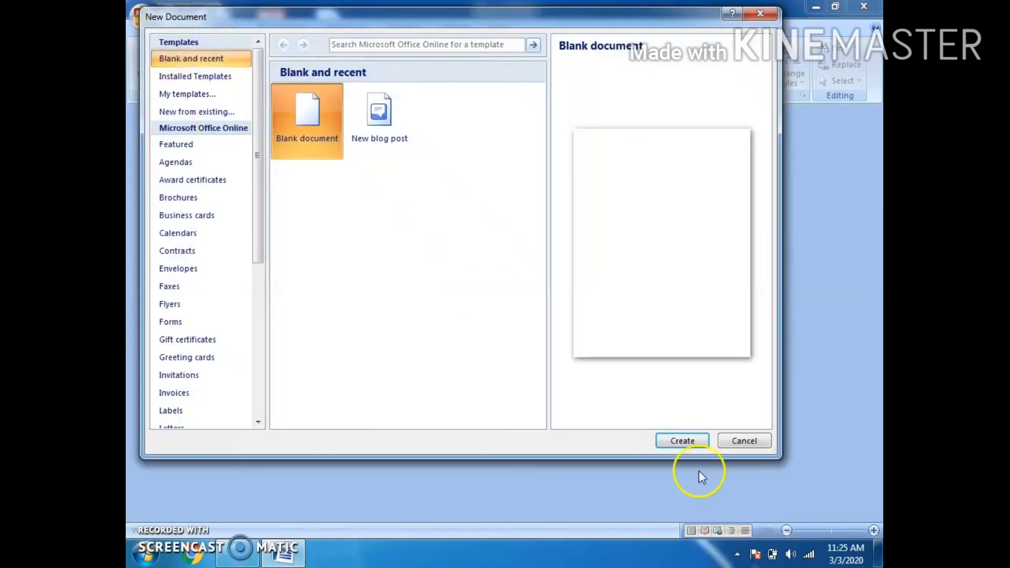
click(679, 438)
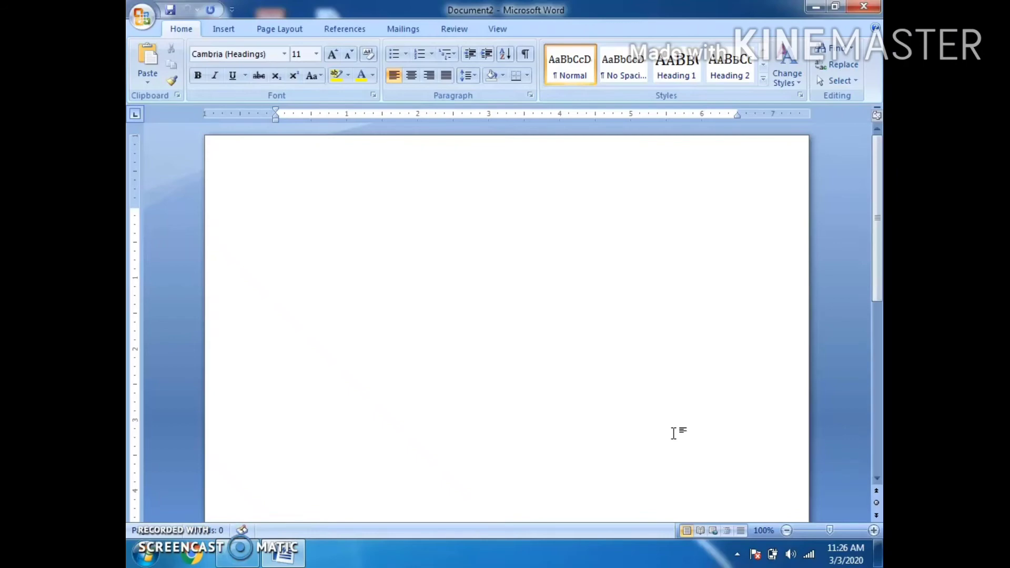
click(142, 16)
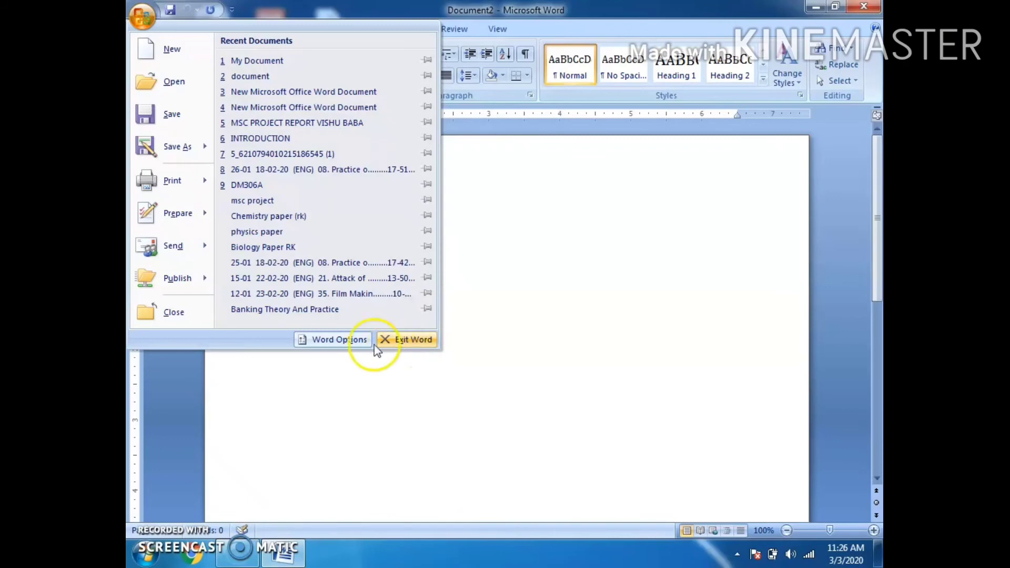
Open Word Options from the Office Button menu, landing on the Popular page.
click(356, 342)
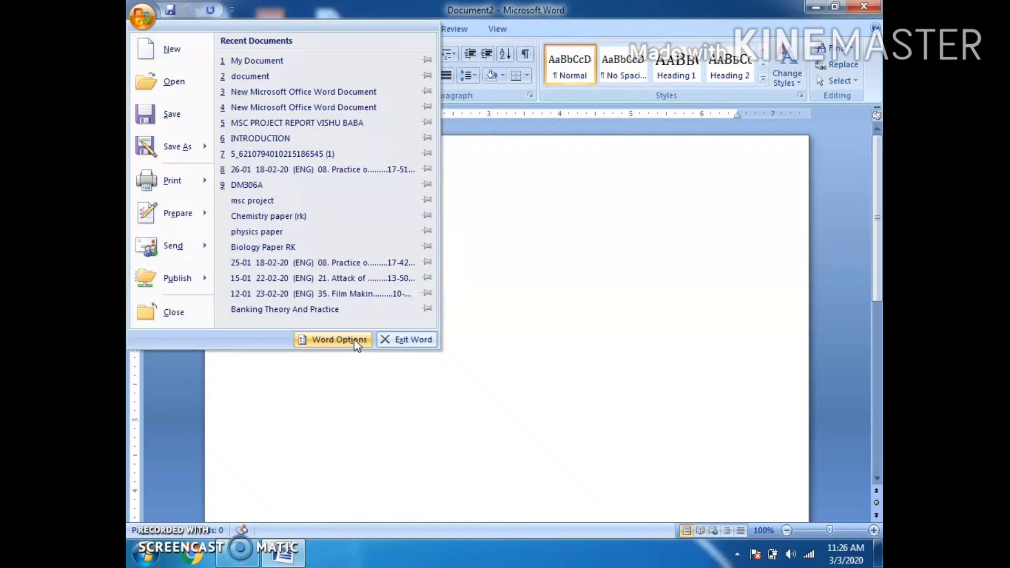
click(354, 340)
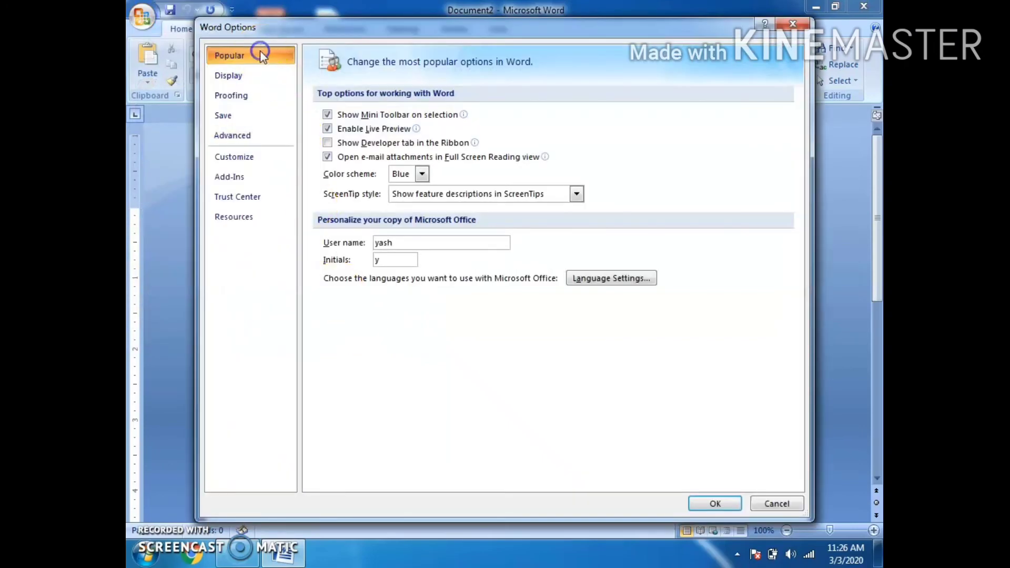
Switch Word's color scheme to Silver and apply it.
click(422, 174)
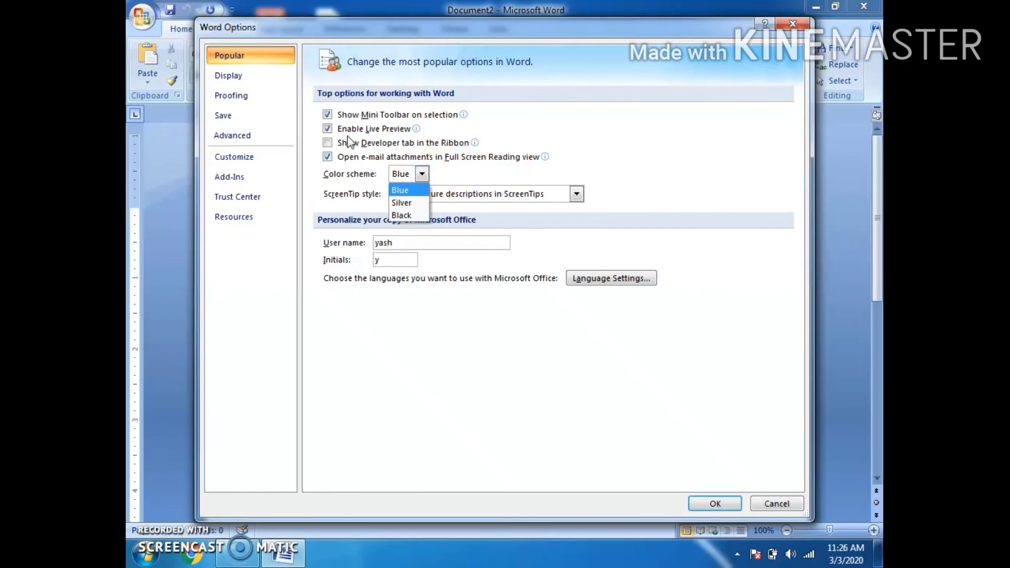
click(403, 204)
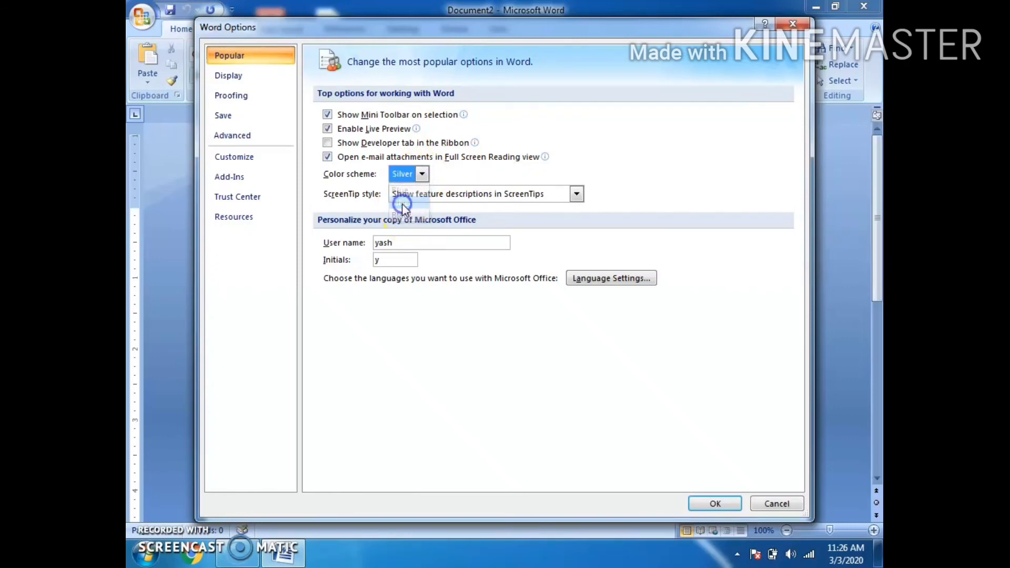
click(713, 505)
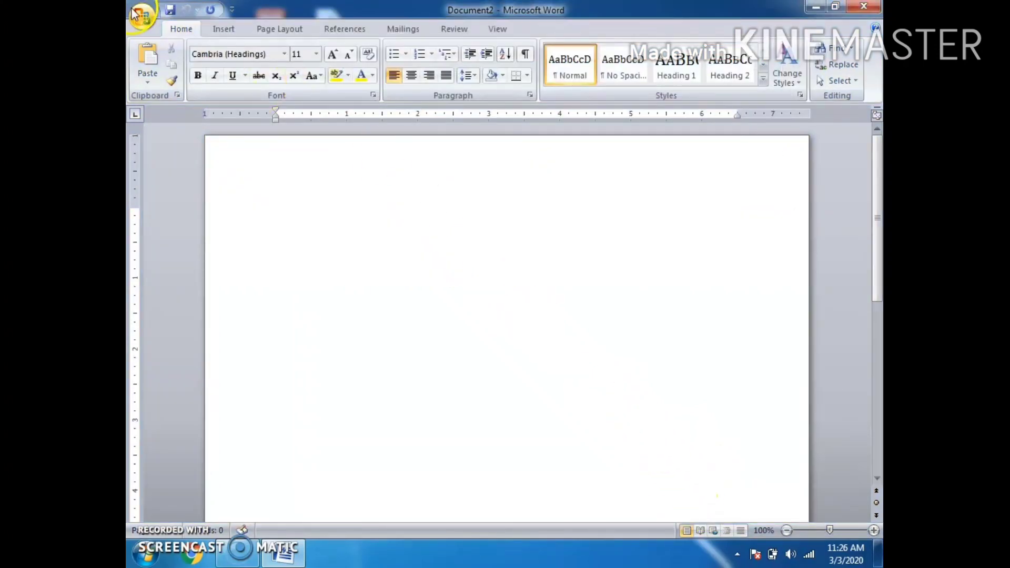
Reopen Word Options, set the color scheme back to Blue and close the dialog.
click(141, 21)
click(341, 340)
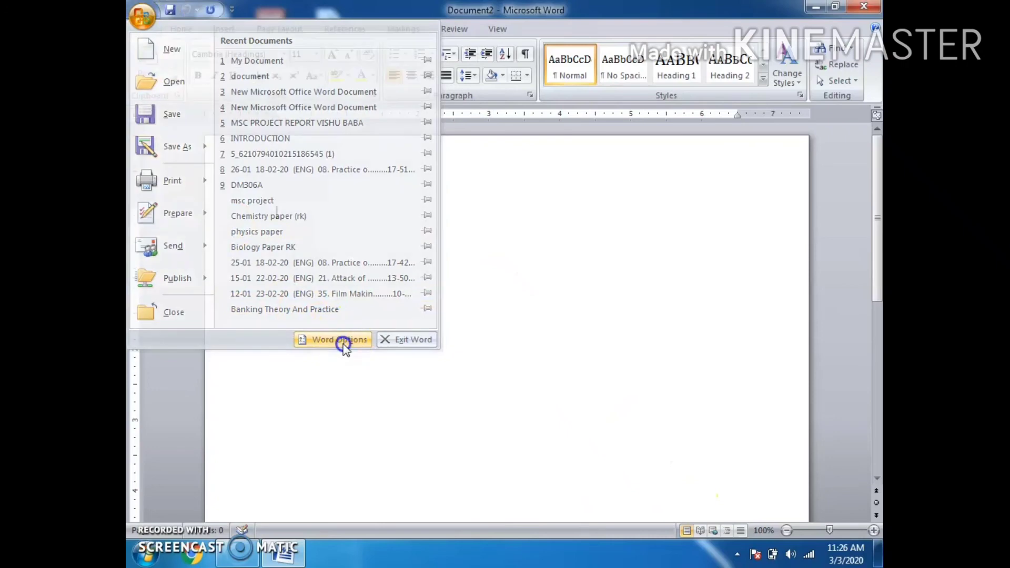
click(422, 174)
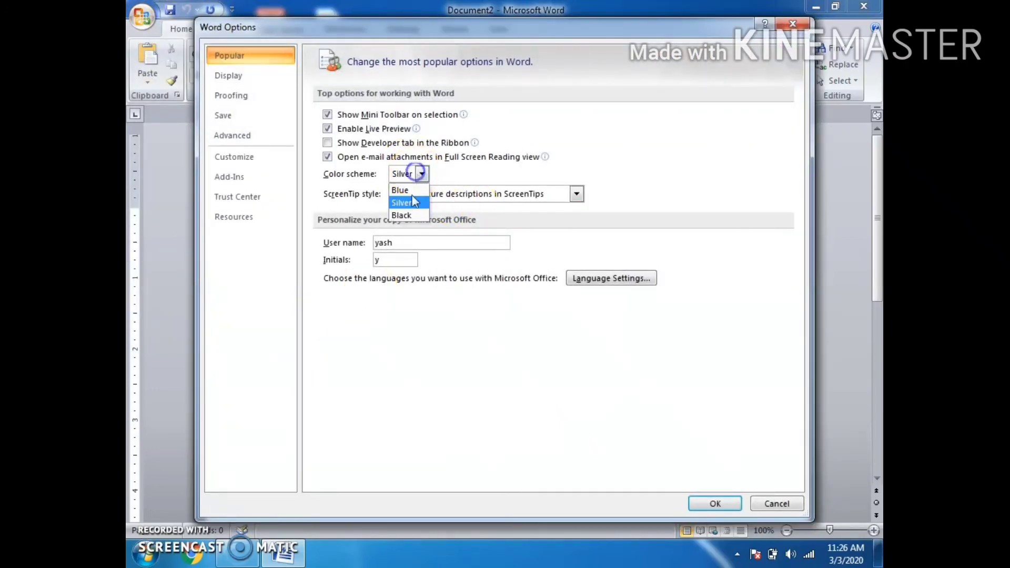
click(401, 187)
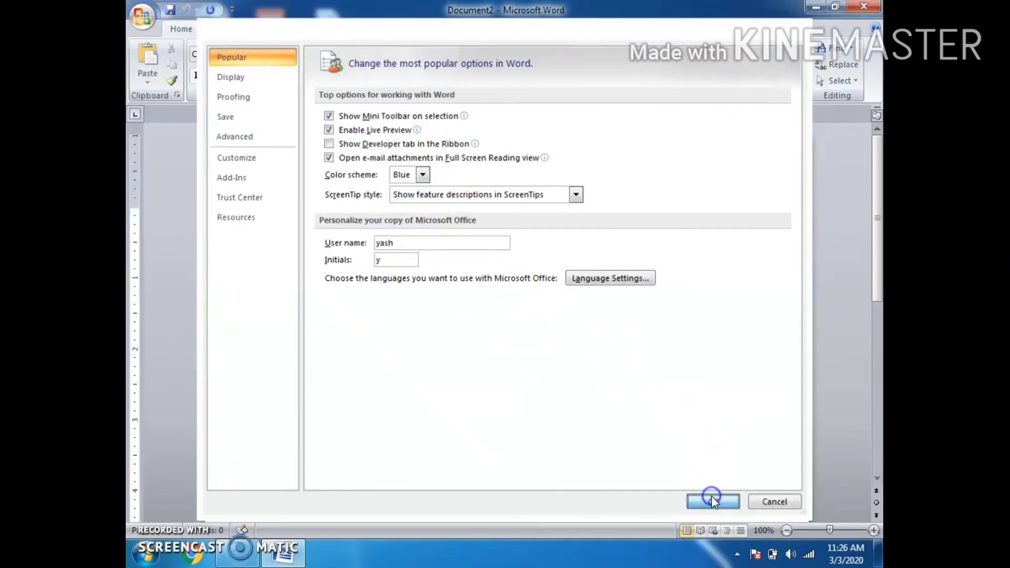
click(716, 498)
Exit Word 2007 from the Office Button menu.
click(141, 20)
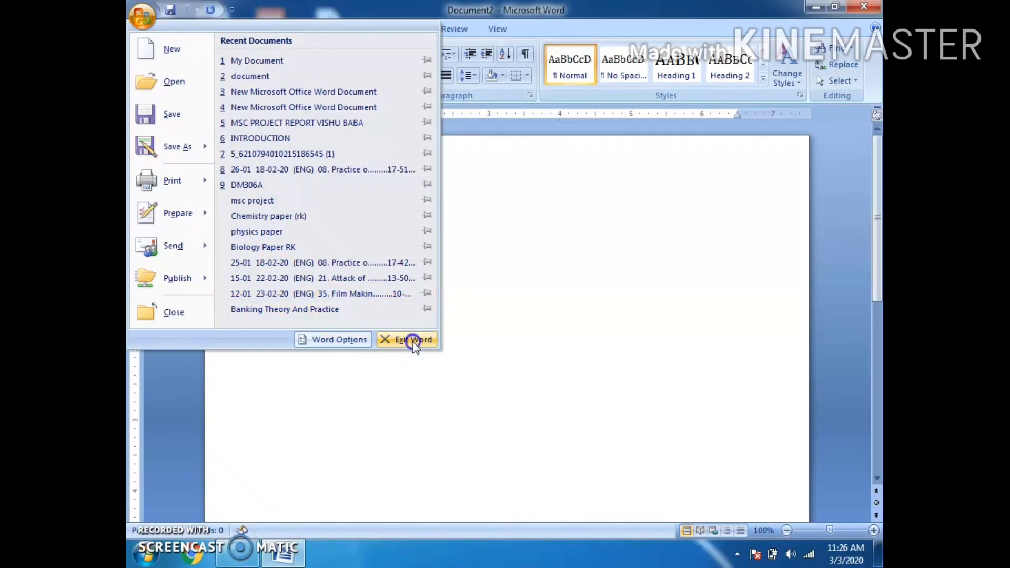
click(412, 341)
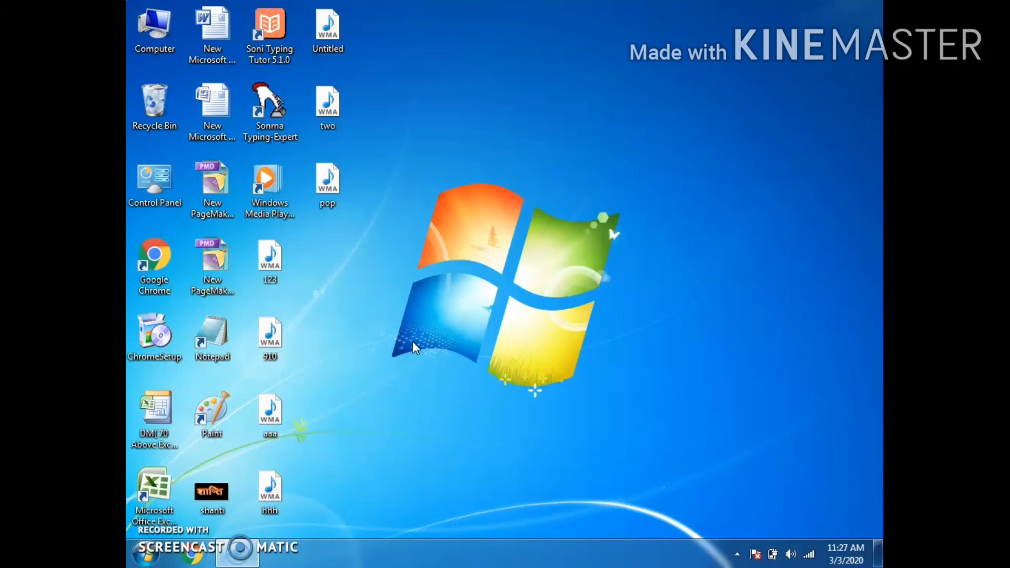